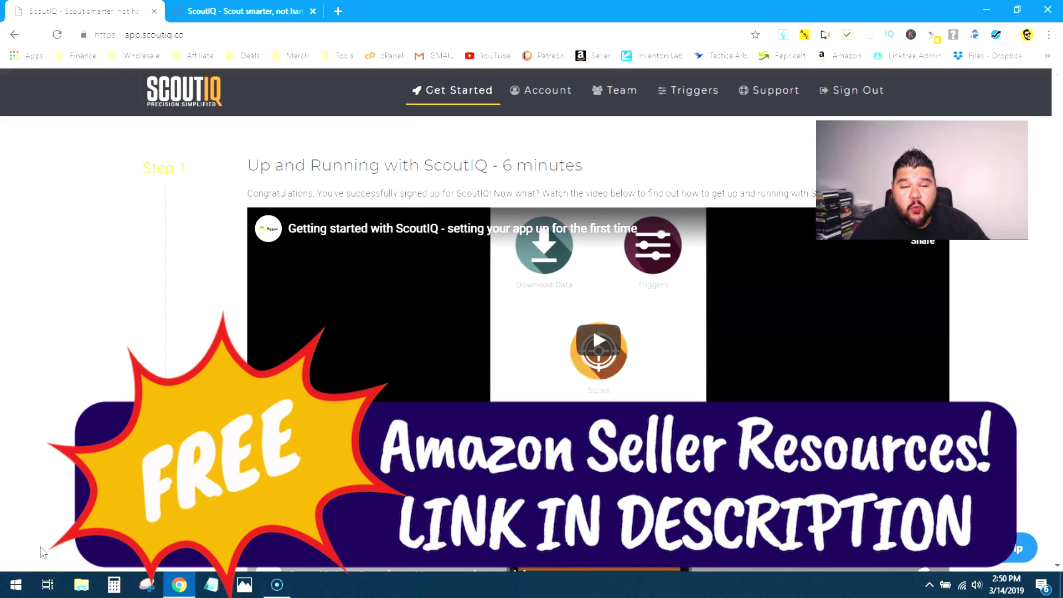
- Open the ScoutIQ Default Triggers set and scroll through its Books eScore, rank and profit rules
{"action": "left_click", "coordinate": [696, 91]}
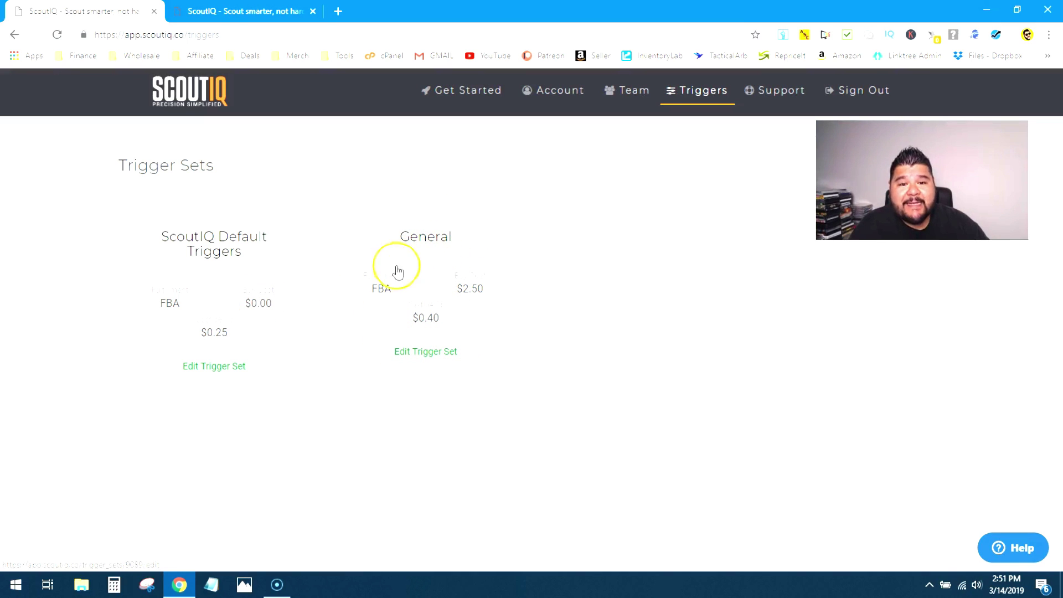
{"action": "left_click", "coordinate": [213, 305]}
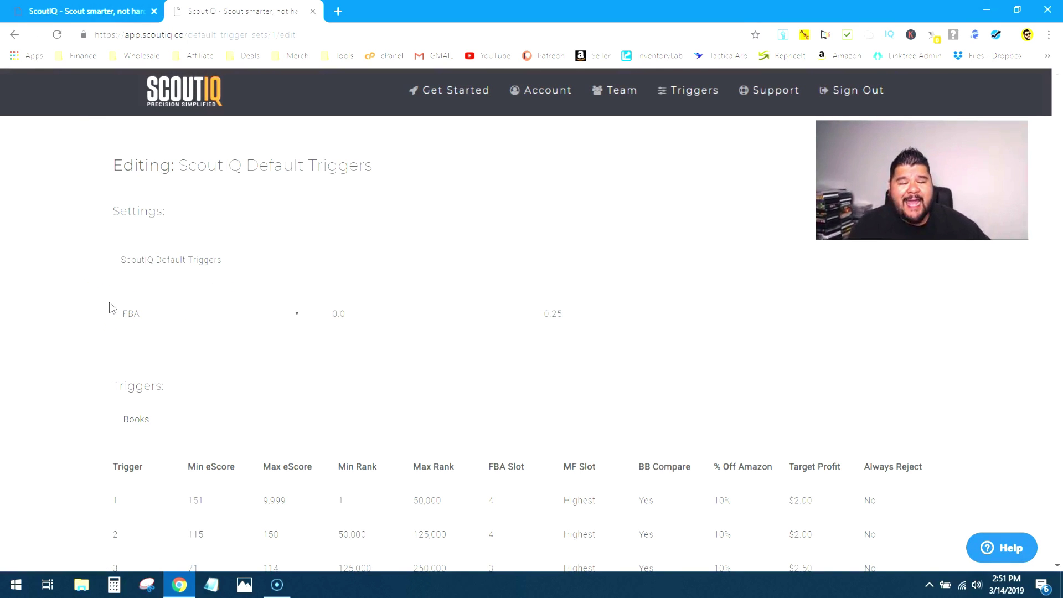
{"action": "scroll", "coordinate": [210, 299], "scroll_direction": "down", "scroll_amount": 1}
{"action": "scroll", "coordinate": [211, 299], "scroll_direction": "down", "scroll_amount": 3}
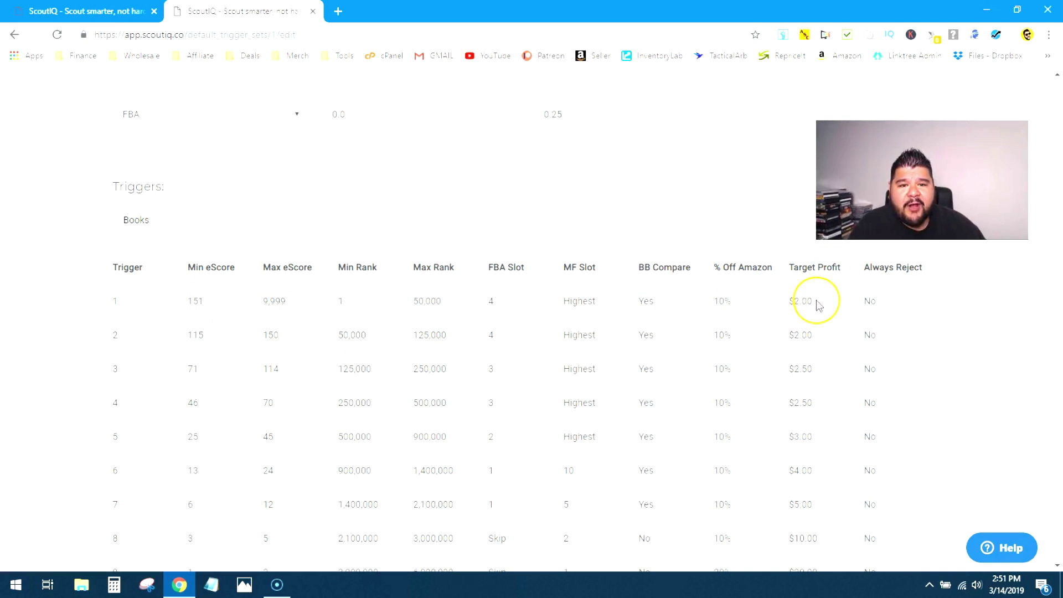
{"action": "scroll", "coordinate": [609, 416], "scroll_direction": "down", "scroll_amount": 2}
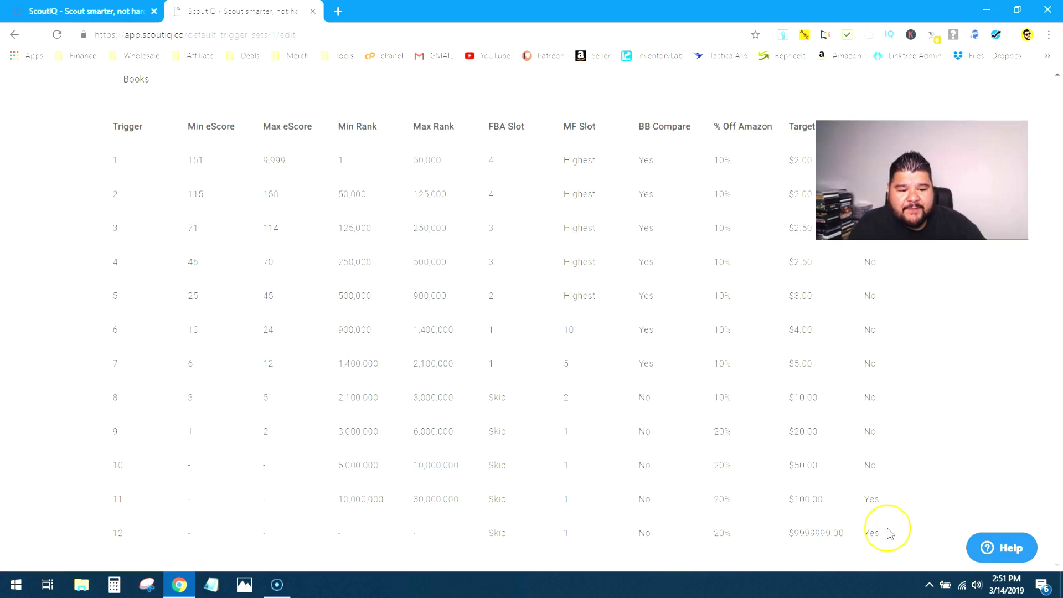
{"action": "scroll", "coordinate": [445, 495], "scroll_direction": "up", "scroll_amount": 2}
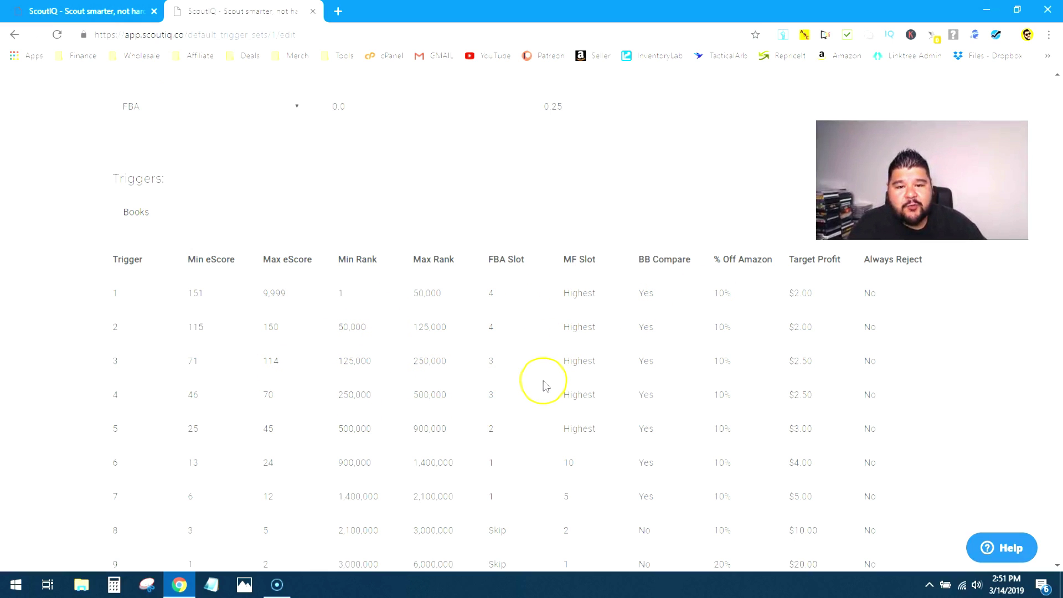
{"action": "scroll", "coordinate": [545, 377], "scroll_direction": "up", "scroll_amount": 3}
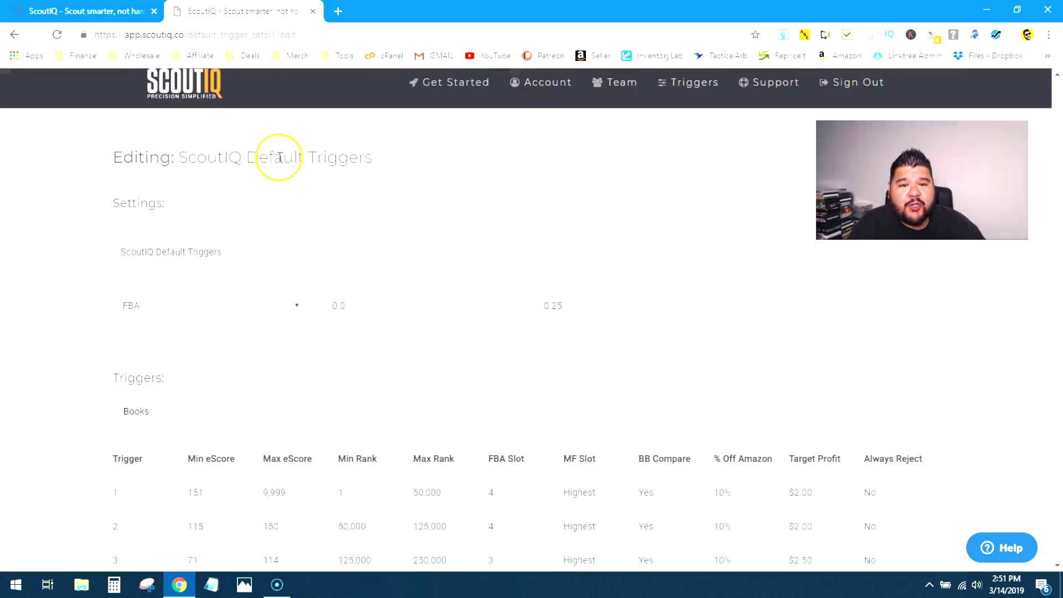
{"action": "scroll", "coordinate": [431, 190], "scroll_direction": "down", "scroll_amount": 3}
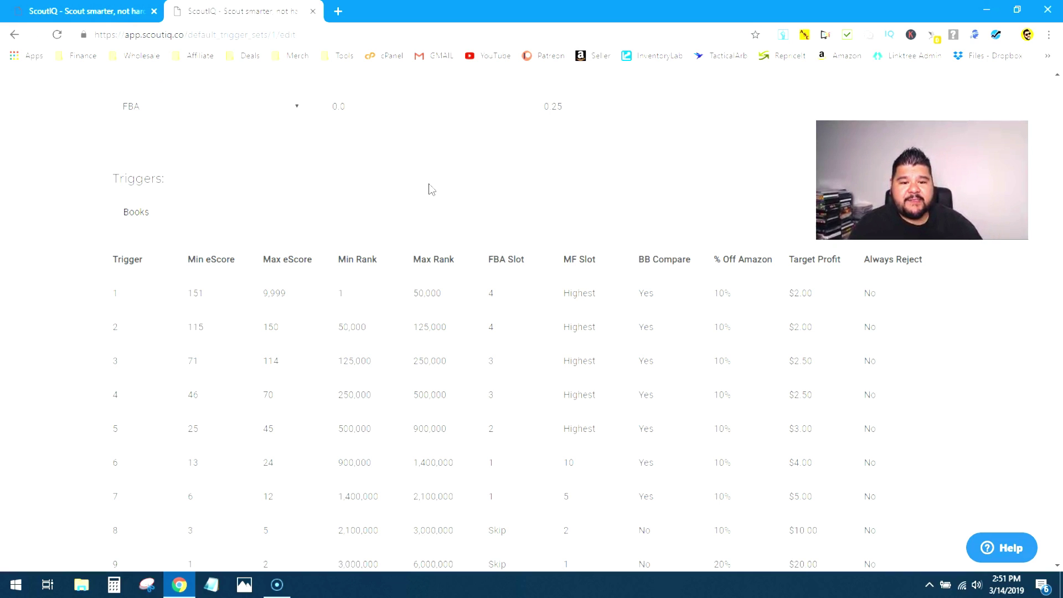
{"action": "scroll", "coordinate": [508, 228], "scroll_direction": "up", "scroll_amount": 1}
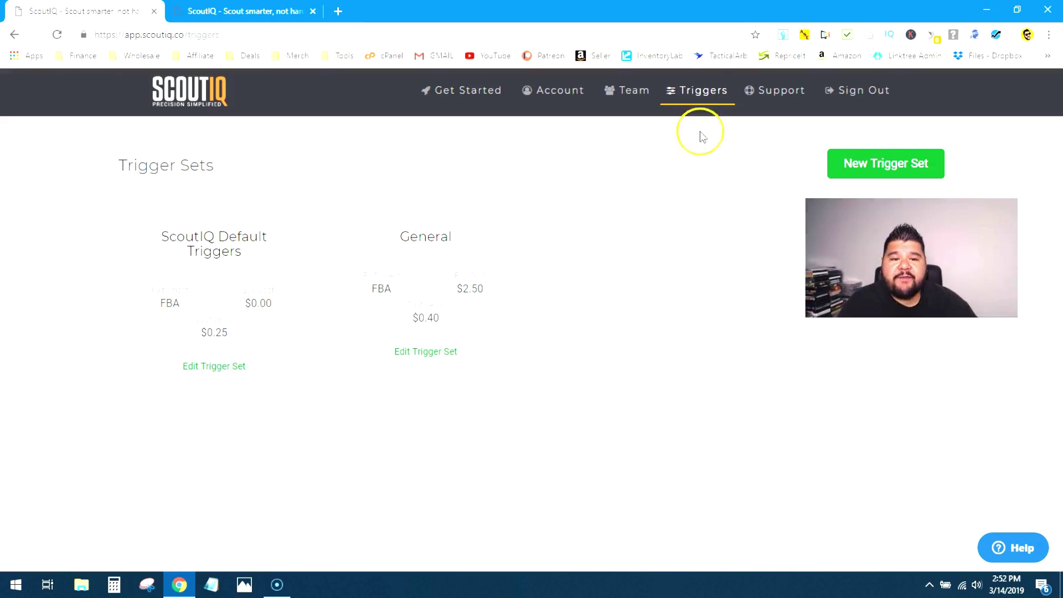
- From the Trigger Sets list, create a new FBA trigger set named 'test'
{"action": "left_click", "coordinate": [713, 95]}
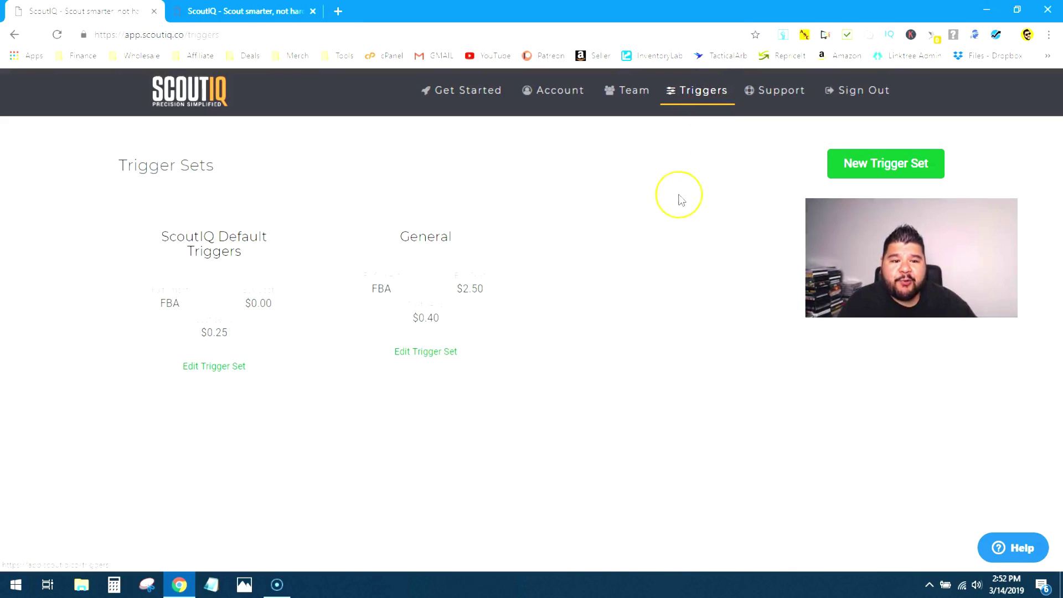
{"action": "left_click", "coordinate": [891, 164]}
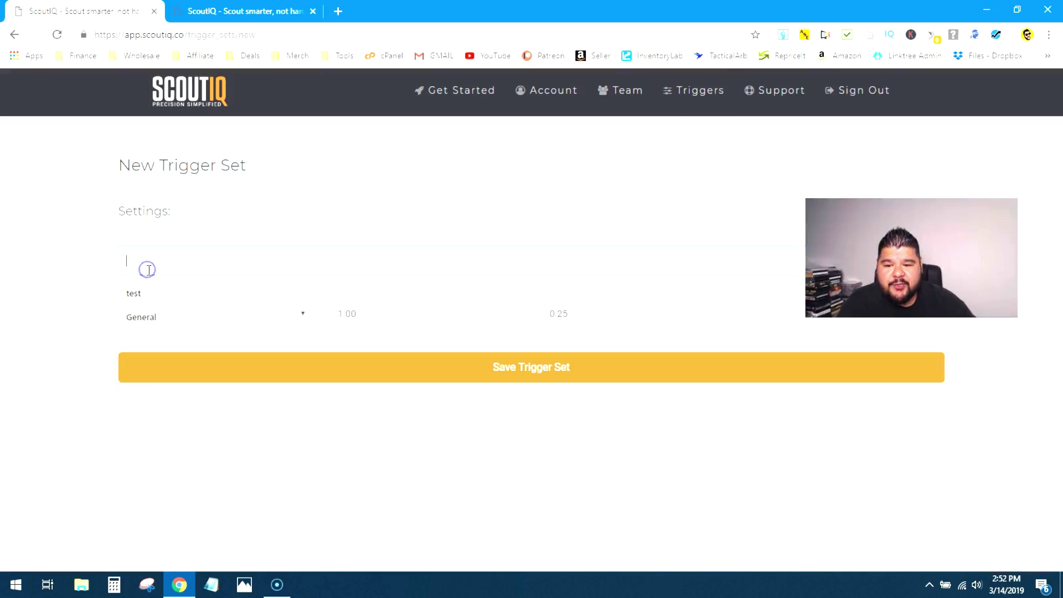
{"action": "left_click", "coordinate": [142, 285]}
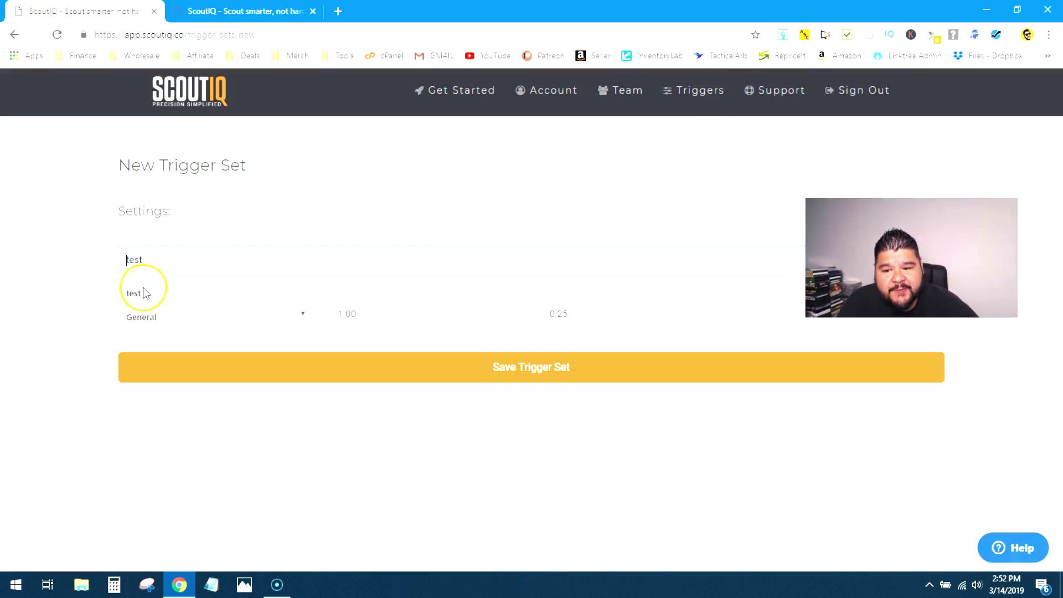
{"action": "left_click", "coordinate": [181, 246]}
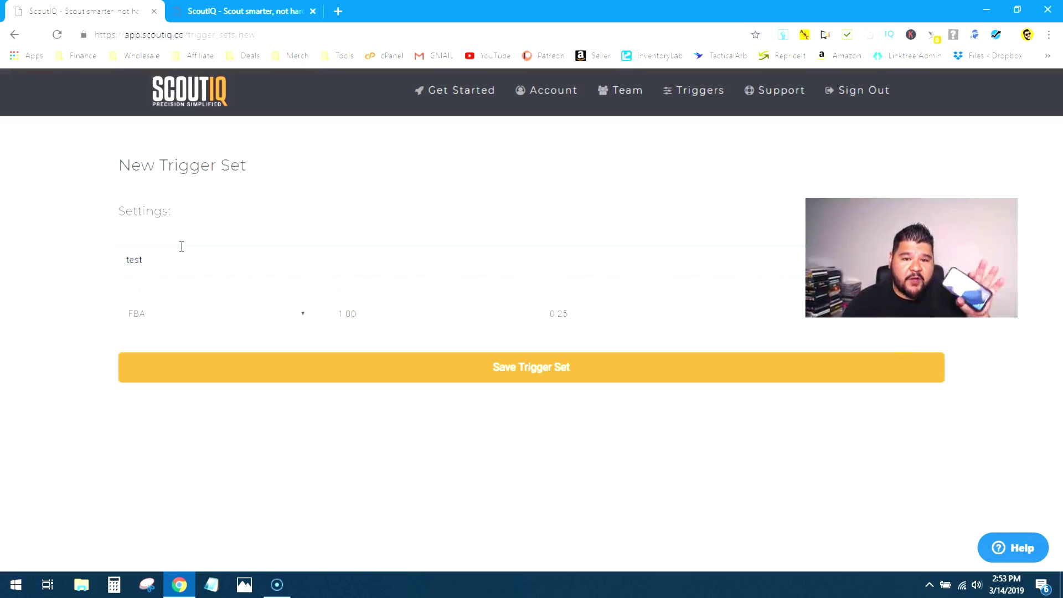
{"action": "key", "text": "Return"}
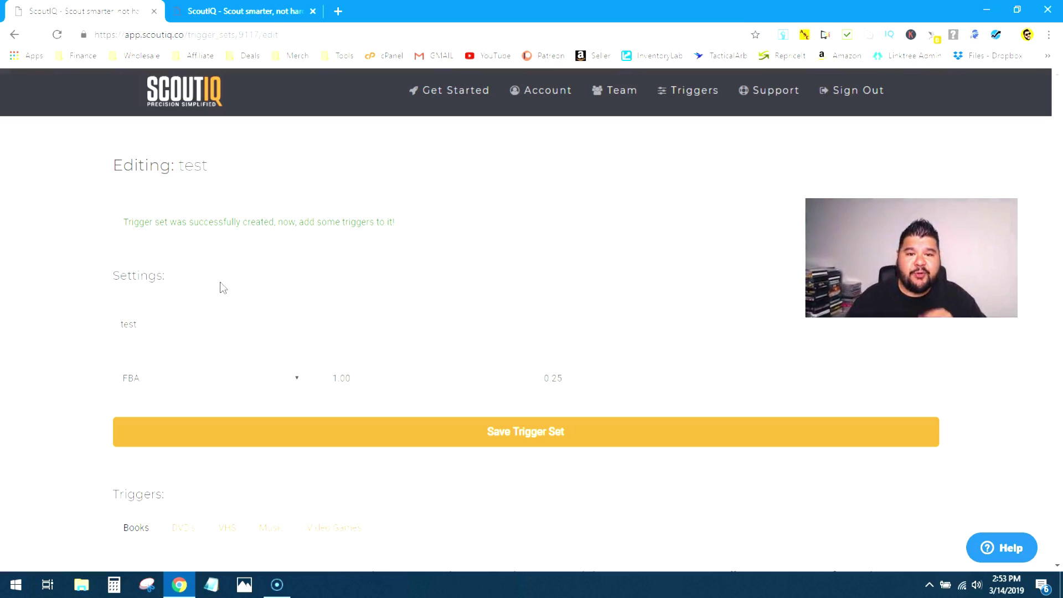
- Change the set's name from 'rank<1M profit>$5' back to 'test' and save it
{"action": "left_click", "coordinate": [155, 321]}
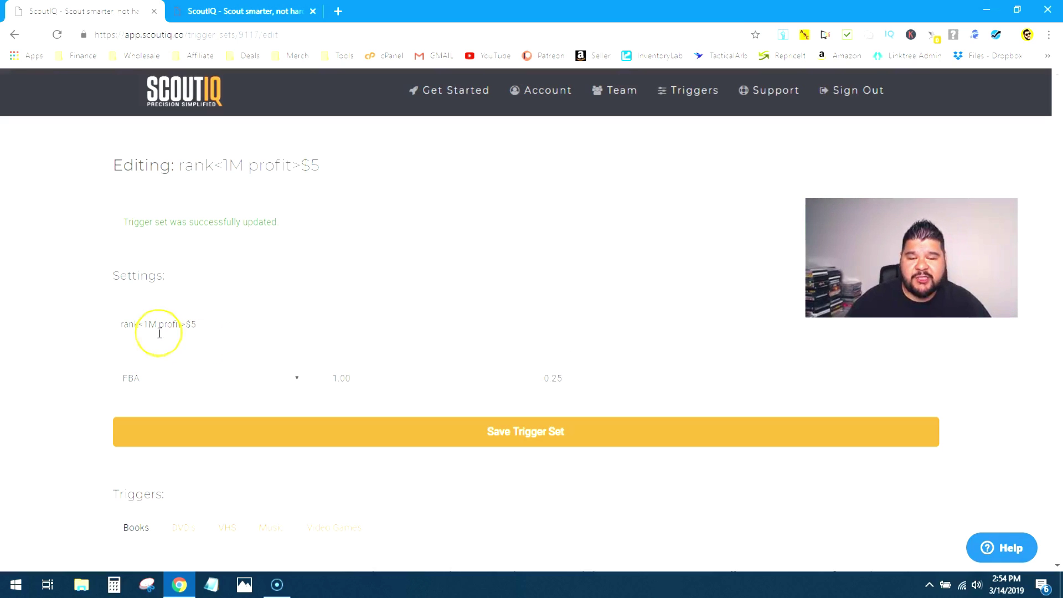
{"action": "triple_click", "coordinate": [228, 323]}
{"action": "type", "text": "tesd"}
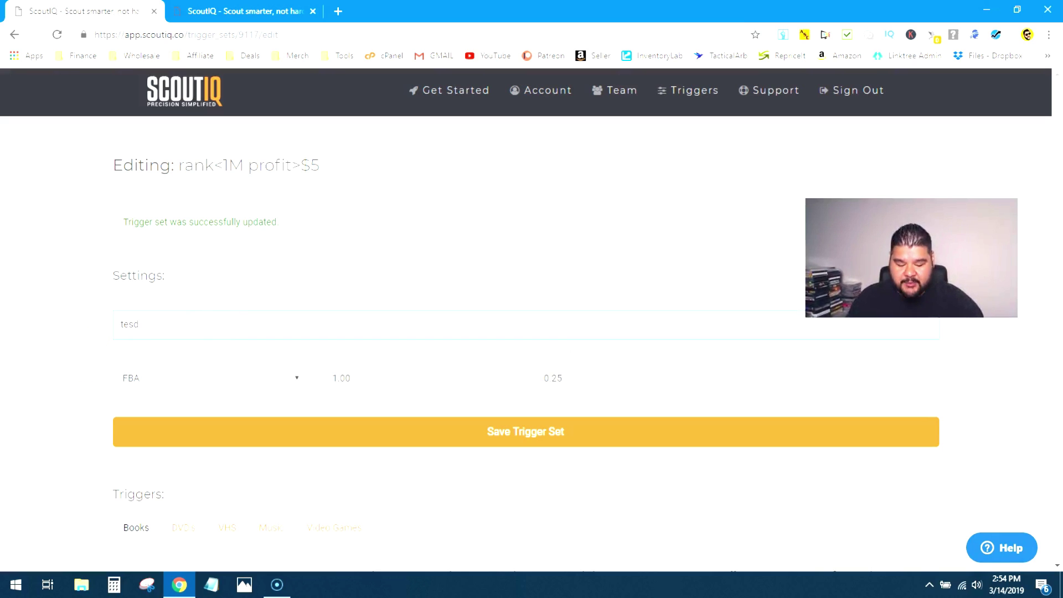
{"action": "key", "text": "BackSpace"}
{"action": "type", "text": "t"}
{"action": "left_click", "coordinate": [502, 274]}
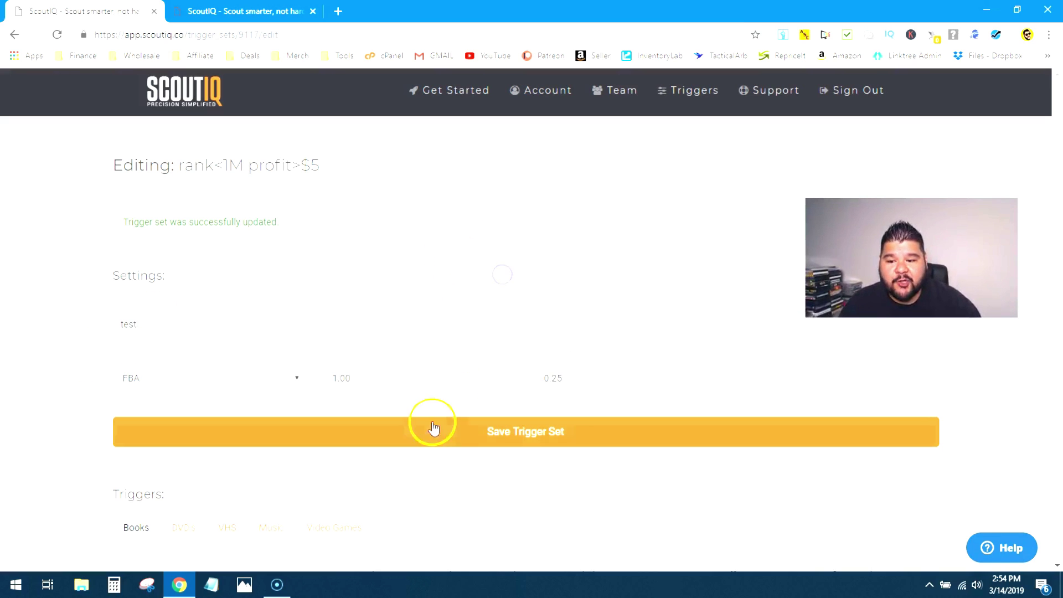
{"action": "left_click", "coordinate": [496, 430]}
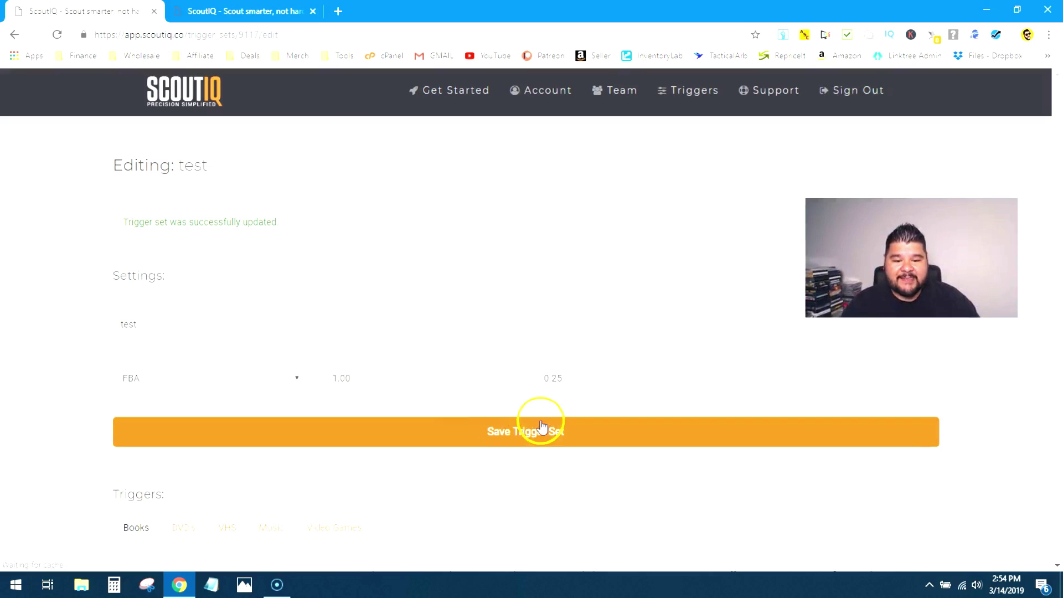
- Replace the test set's 1.00 value with 2.50 and 0.25 with 0.40, then save
{"action": "scroll", "coordinate": [527, 408], "scroll_direction": "down", "scroll_amount": 2}
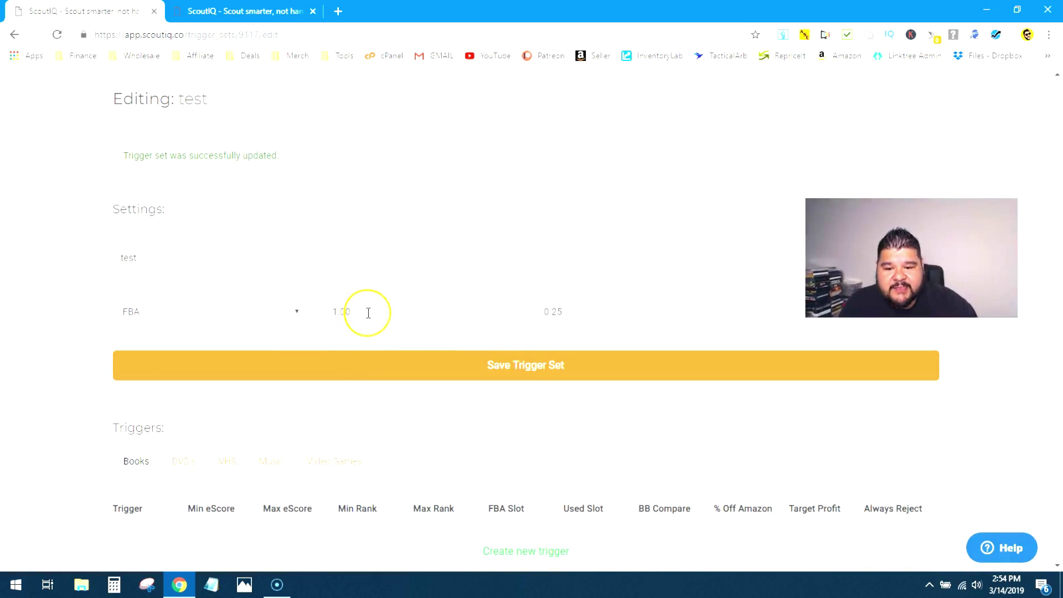
{"action": "double_click", "coordinate": [369, 313]}
{"action": "type", "text": "2.50"}
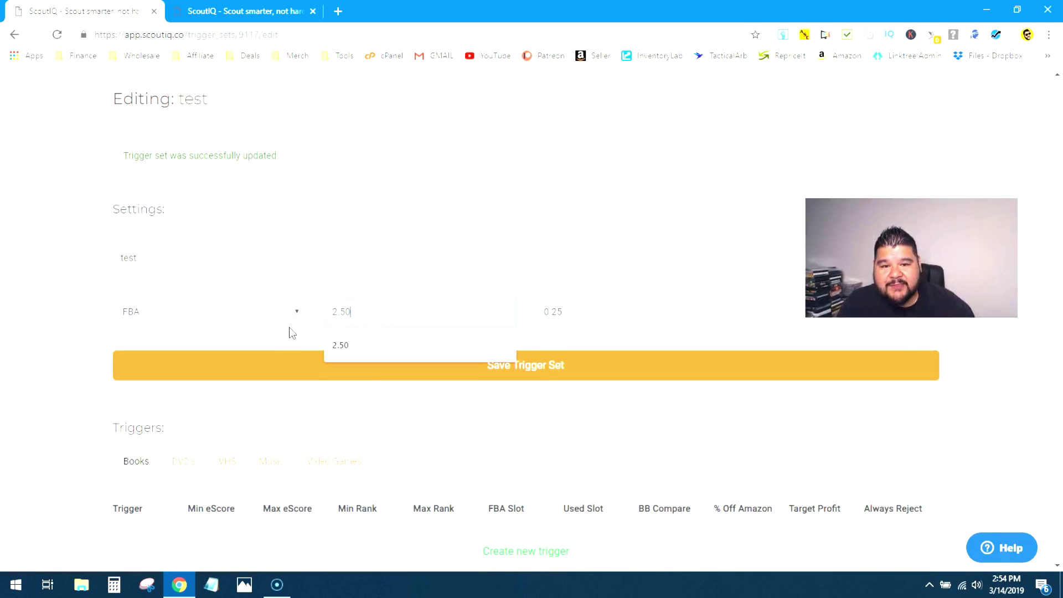
{"action": "left_click", "coordinate": [391, 272]}
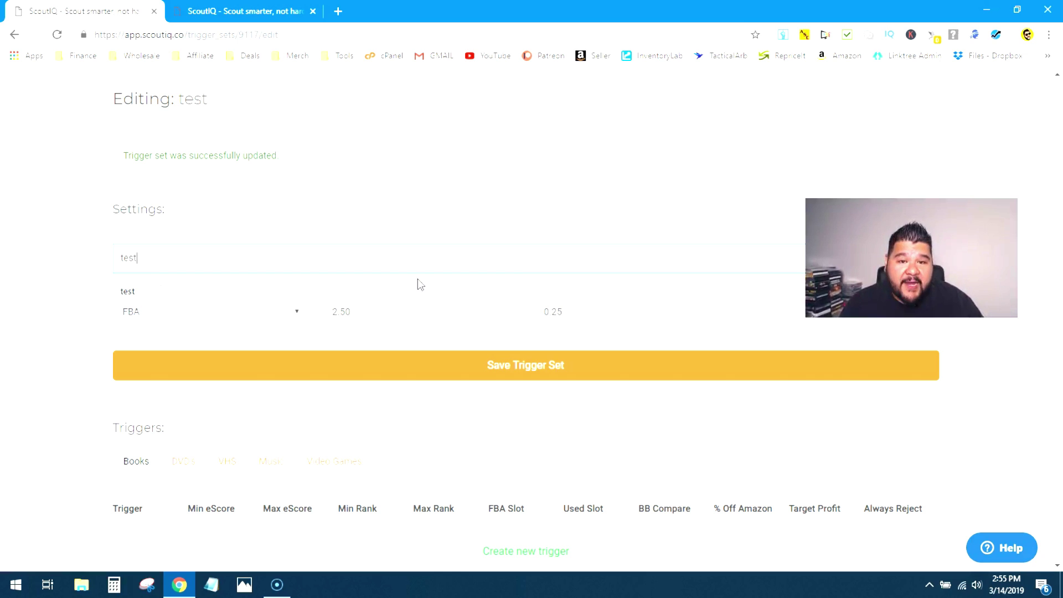
{"action": "left_click", "coordinate": [607, 309]}
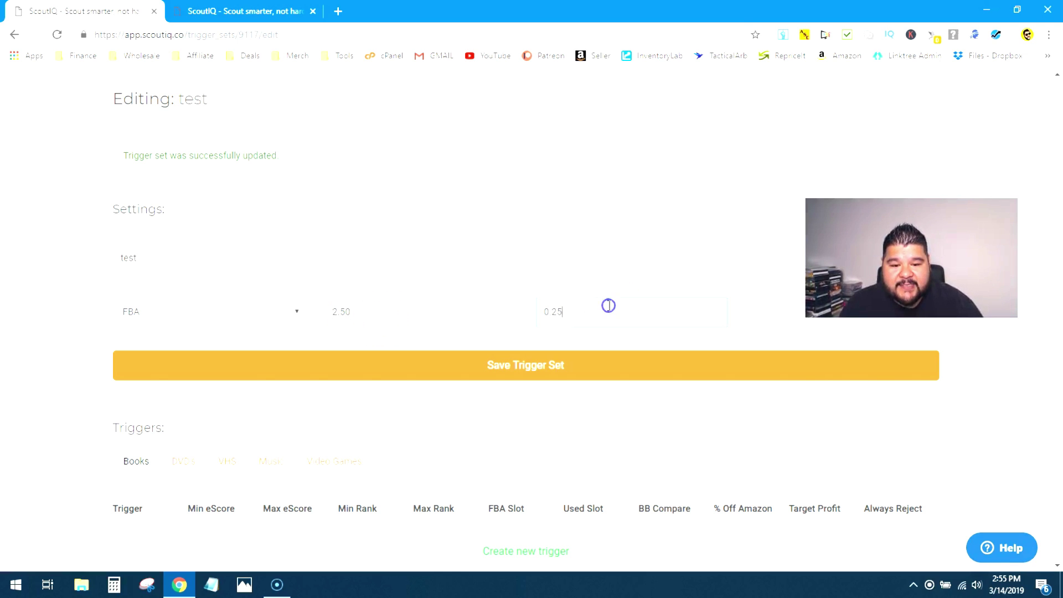
{"action": "key", "text": "BackSpace"}
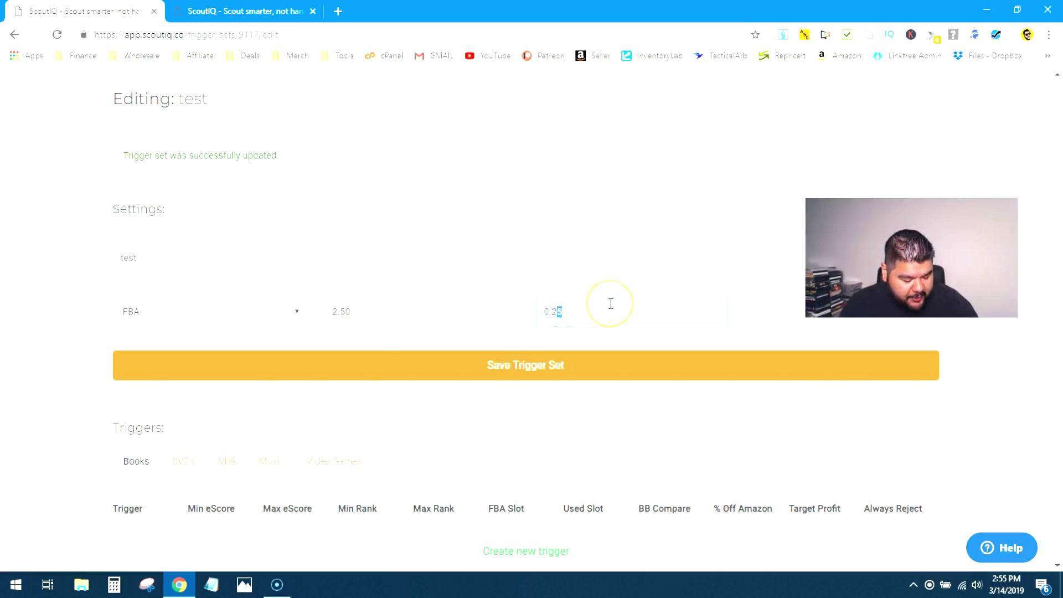
{"action": "type", "text": "40"}
{"action": "key", "text": "BackSpace"}
{"action": "key", "text": "BackSpace"}
{"action": "key", "text": "BackSpace"}
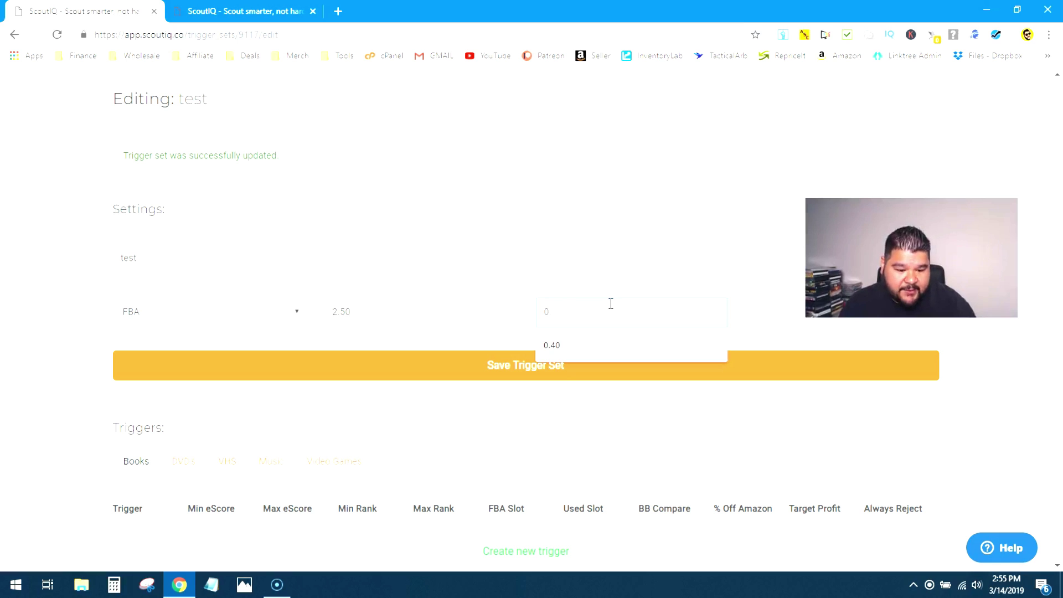
{"action": "type", "text": "40"}
{"action": "left_click", "coordinate": [726, 238]}
{"action": "scroll", "coordinate": [672, 273], "scroll_direction": "up", "scroll_amount": 1}
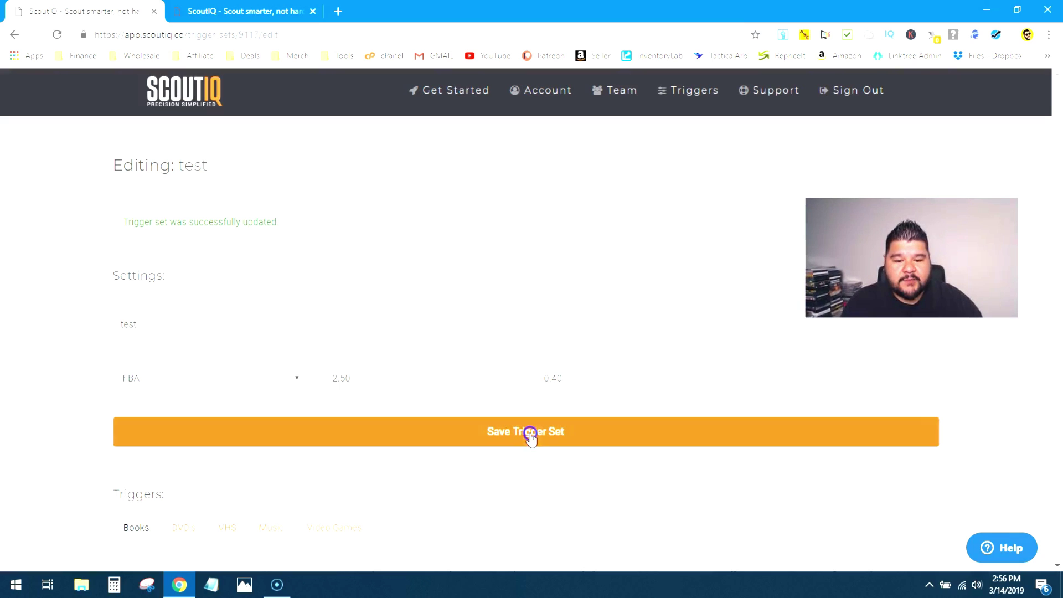
{"action": "left_click", "coordinate": [498, 419]}
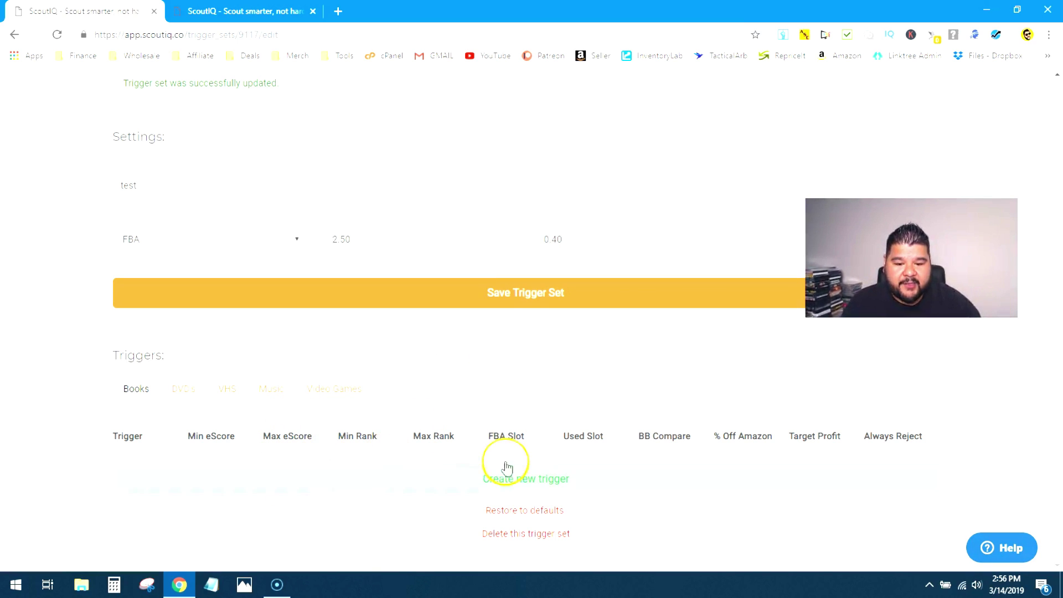
- Add book trigger 1 with eScore 5–180, Min Rank 444 and Max Rank 333
{"action": "left_click", "coordinate": [529, 480]}
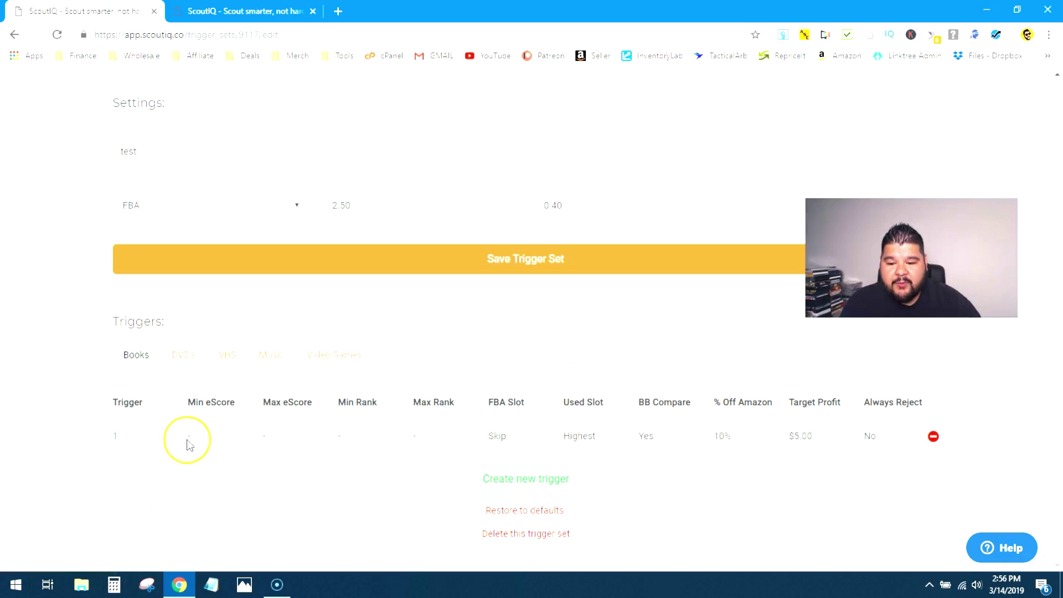
{"action": "type", "text": "5"}
{"action": "left_click", "coordinate": [257, 436]}
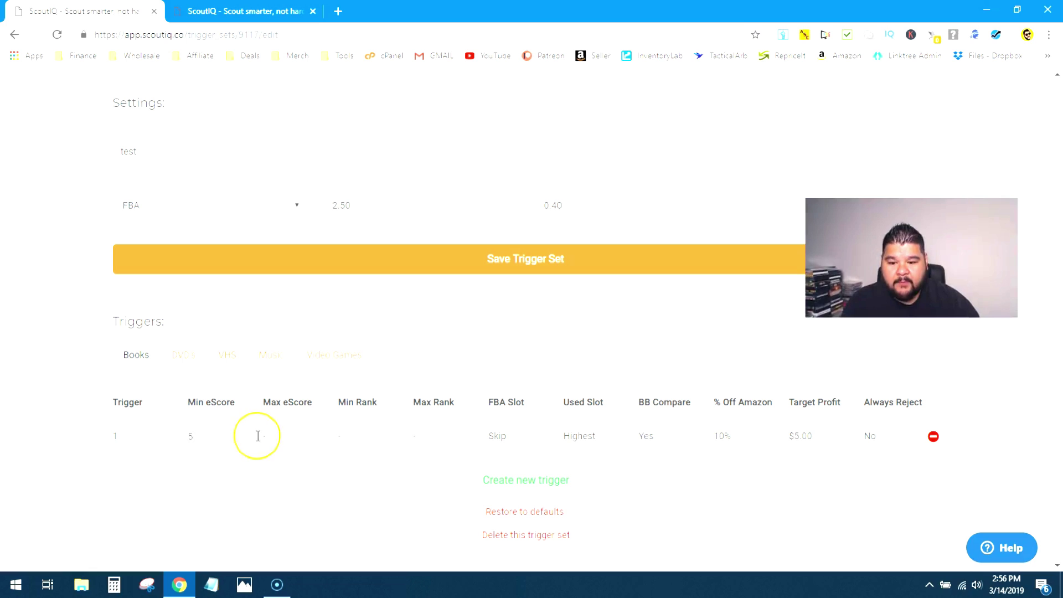
{"action": "type", "text": "54444"}
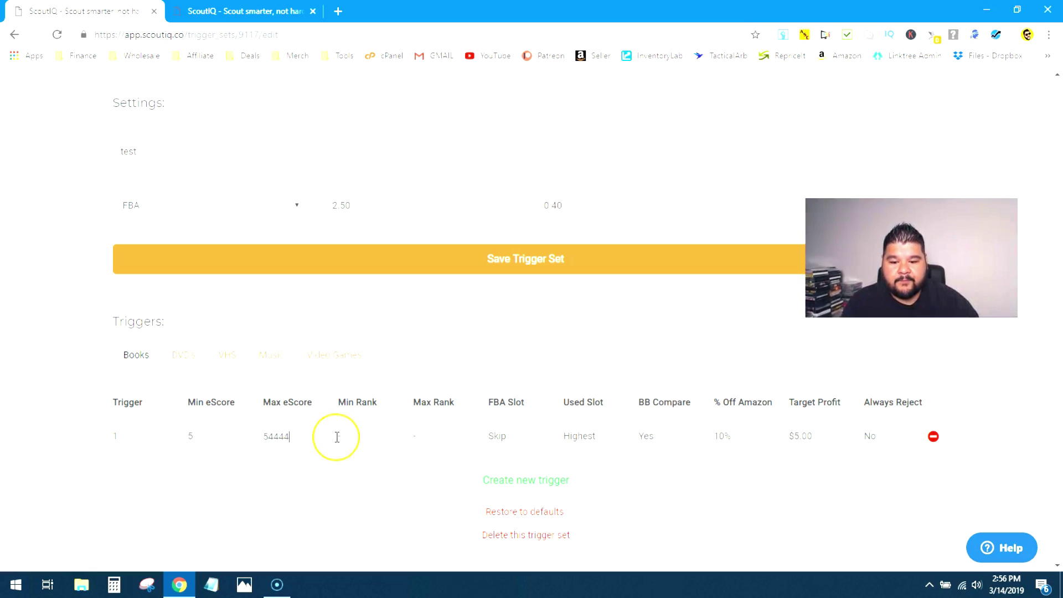
{"action": "left_click", "coordinate": [339, 436]}
{"action": "type", "text": "444"}
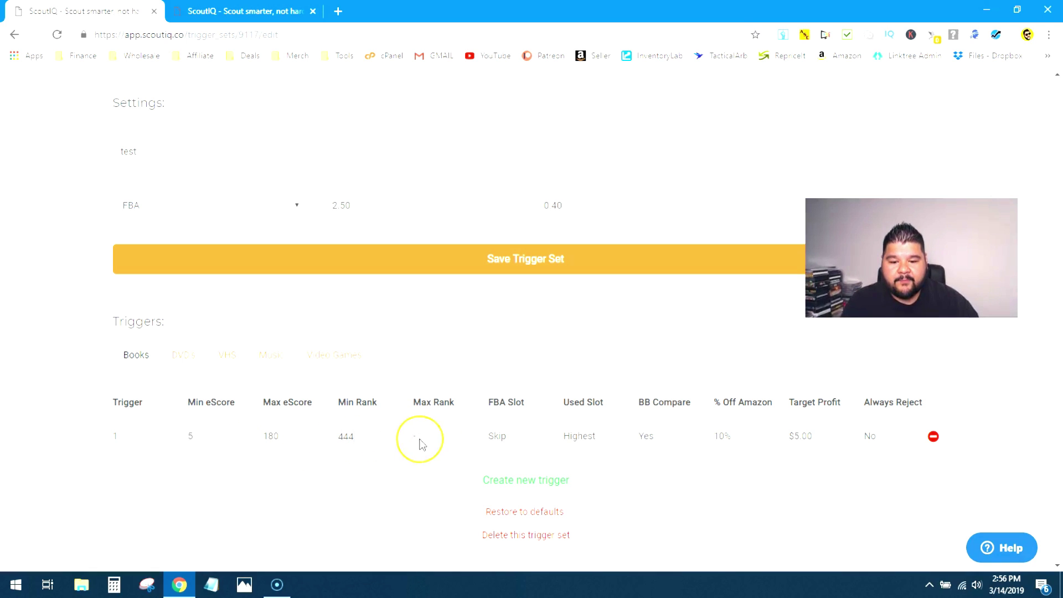
{"action": "left_click", "coordinate": [420, 442]}
{"action": "type", "text": "333"}
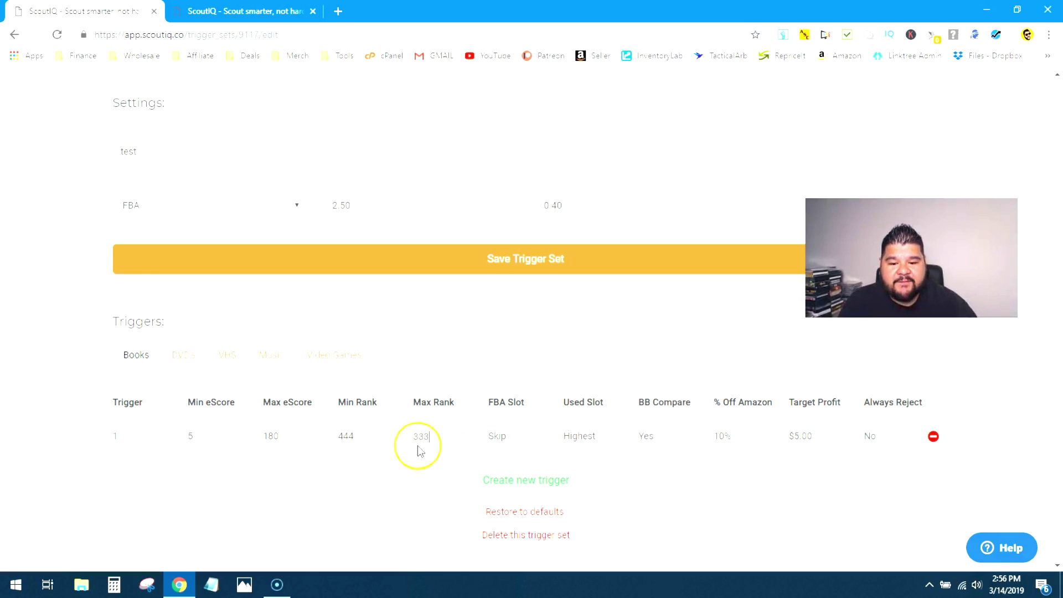
{"action": "left_click", "coordinate": [468, 381]}
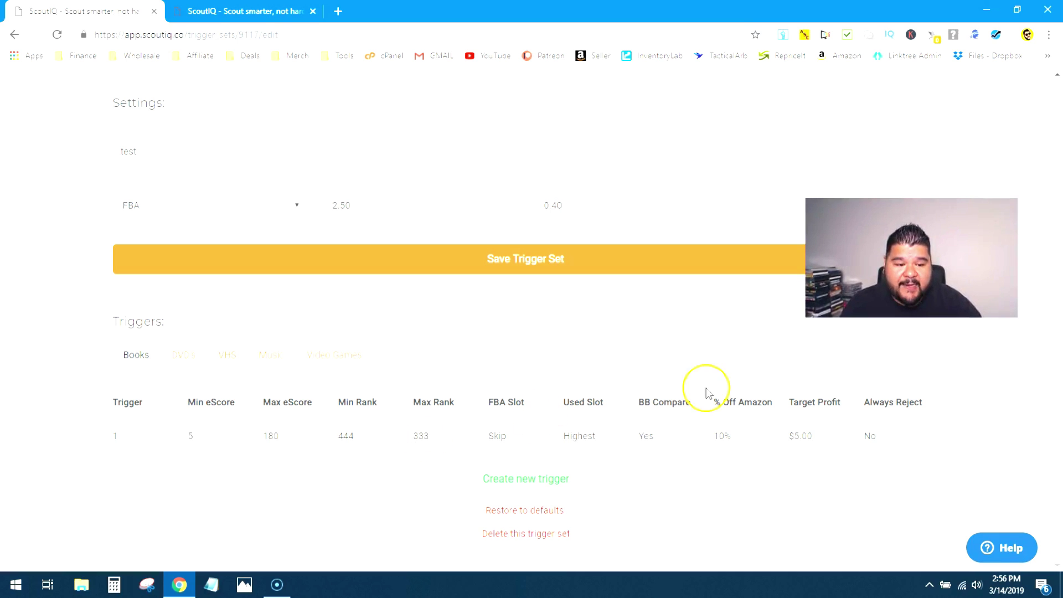
- Delete trigger 1 and overwrite the test set with ScoutIQ's default triggers
{"action": "left_click", "coordinate": [933, 437]}
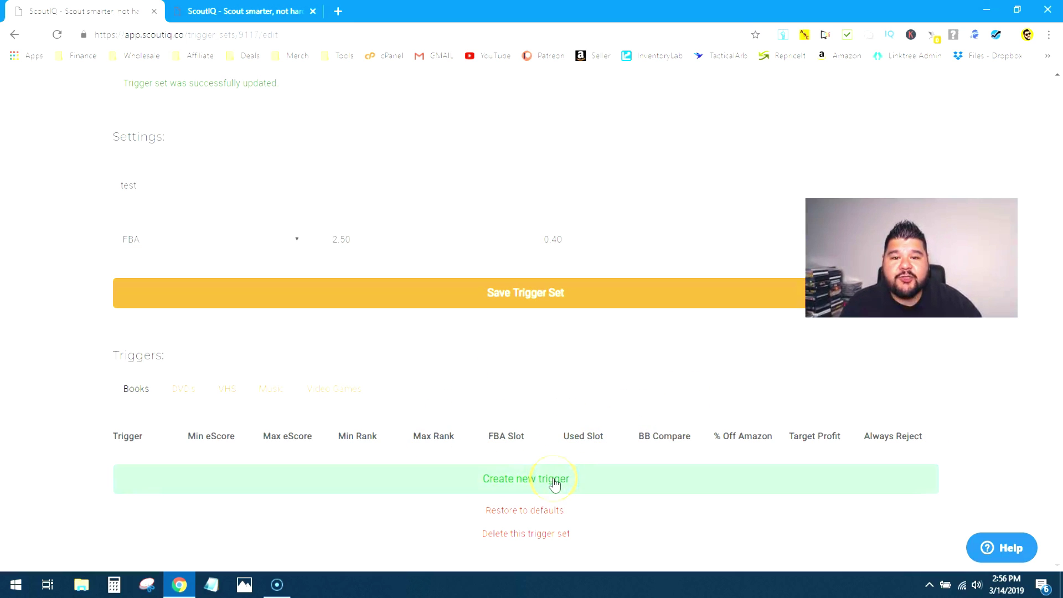
{"action": "left_click", "coordinate": [543, 515]}
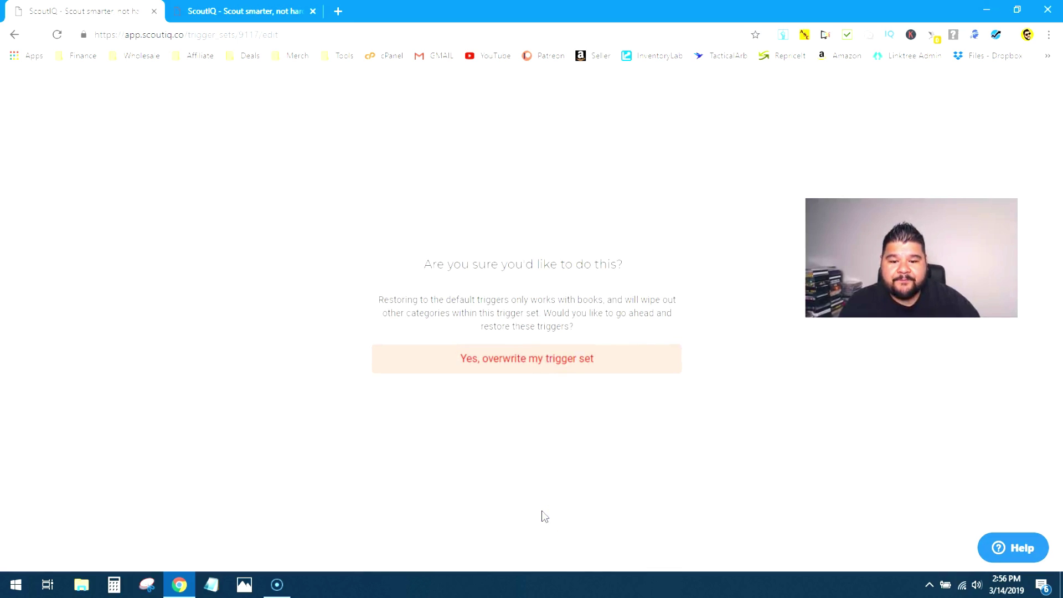
{"action": "left_click", "coordinate": [553, 367]}
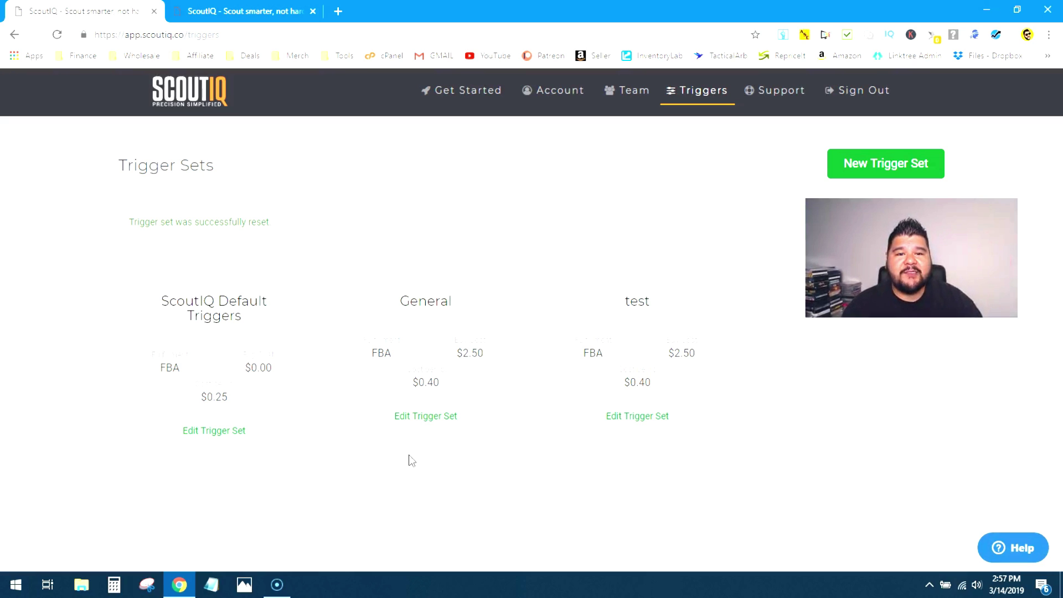
- Open the test set and delete book triggers 12, 11 and 10
{"action": "left_click", "coordinate": [661, 303]}
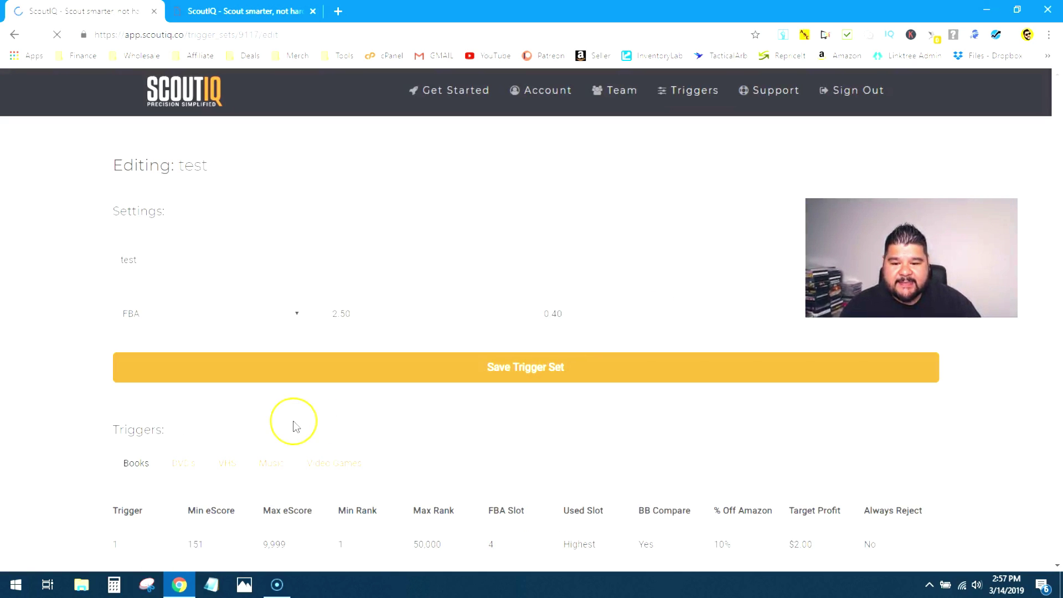
{"action": "scroll", "coordinate": [339, 417], "scroll_direction": "down", "scroll_amount": 7}
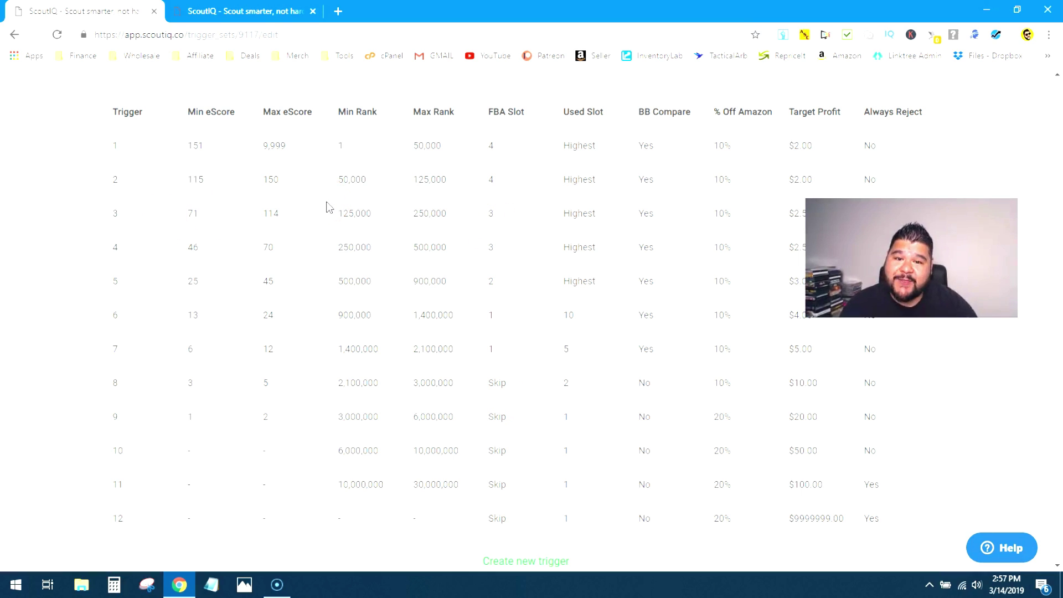
{"action": "scroll", "coordinate": [105, 465], "scroll_direction": "down", "scroll_amount": 1}
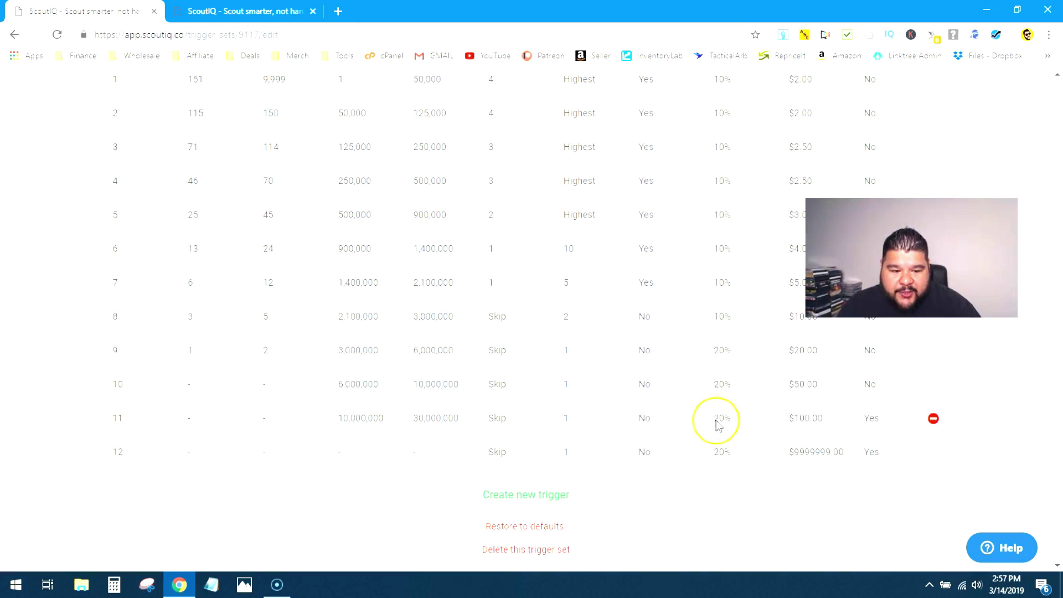
{"action": "left_click", "coordinate": [932, 454]}
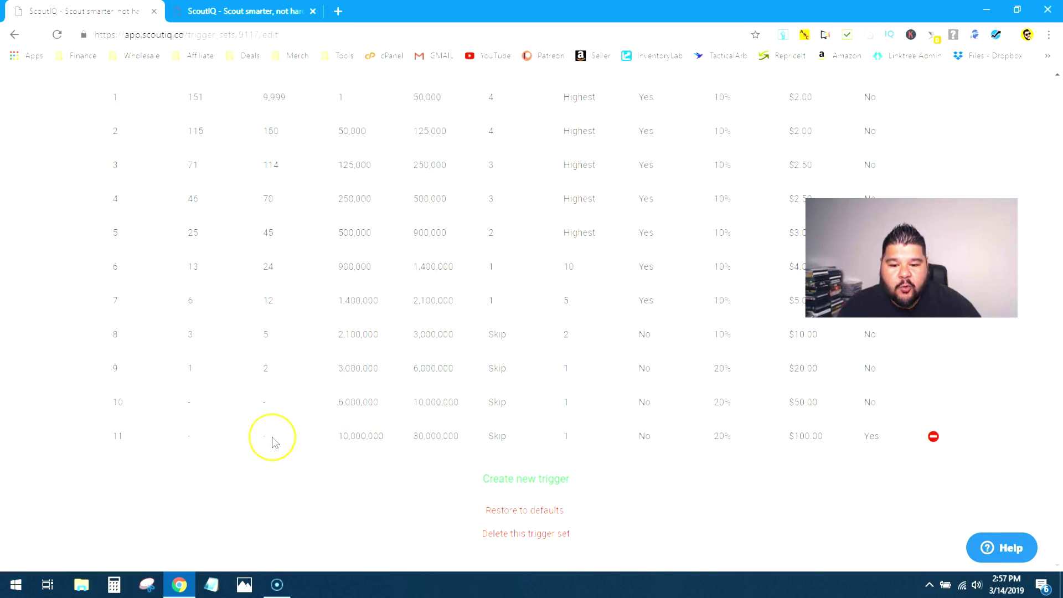
{"action": "left_click", "coordinate": [933, 437]}
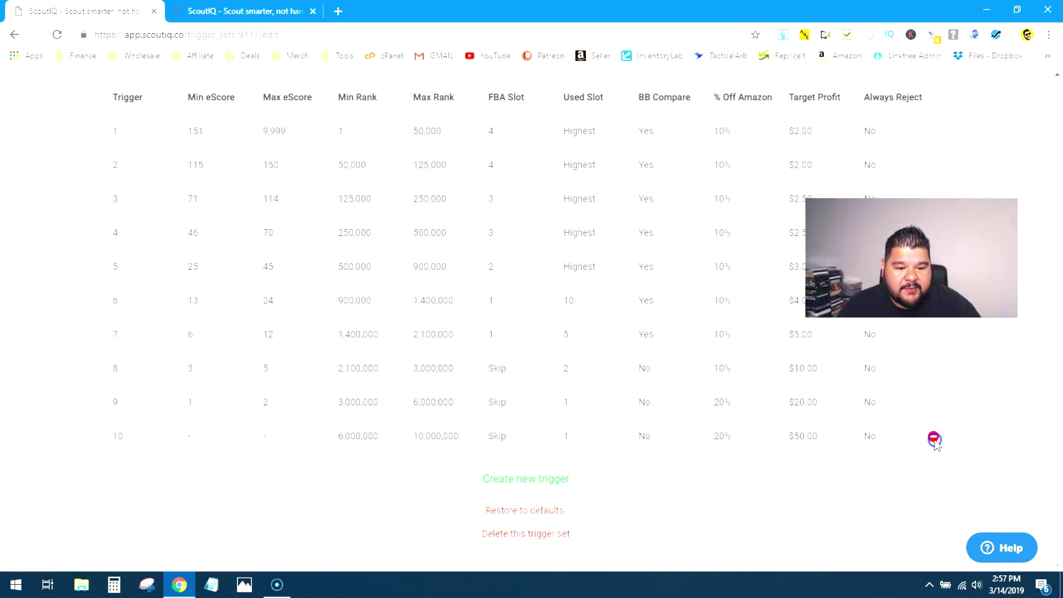
{"action": "left_click", "coordinate": [934, 436]}
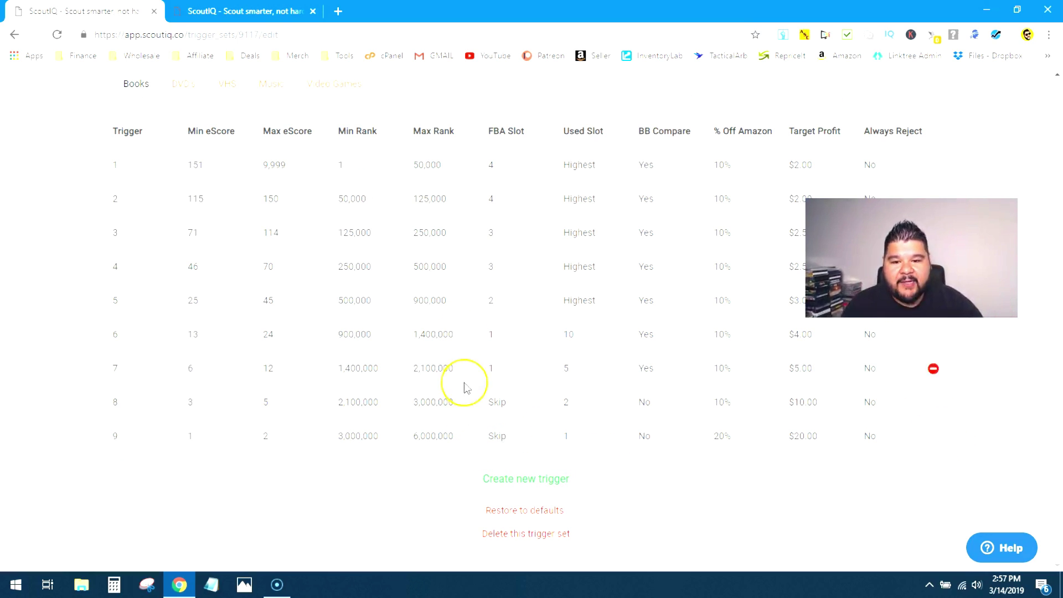
- Set trigger 1's FBA Slot to 1 and its Used Slot to 10
{"action": "left_click", "coordinate": [493, 165]}
{"action": "left_click", "coordinate": [501, 165]}
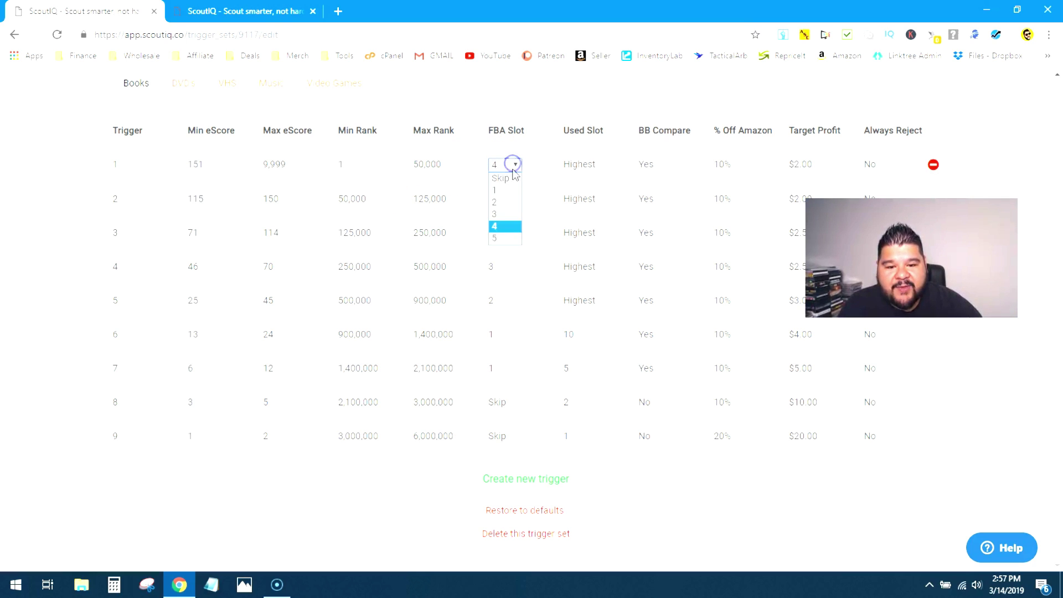
{"action": "left_click", "coordinate": [499, 185]}
{"action": "left_click", "coordinate": [598, 166]}
{"action": "left_click", "coordinate": [599, 167]}
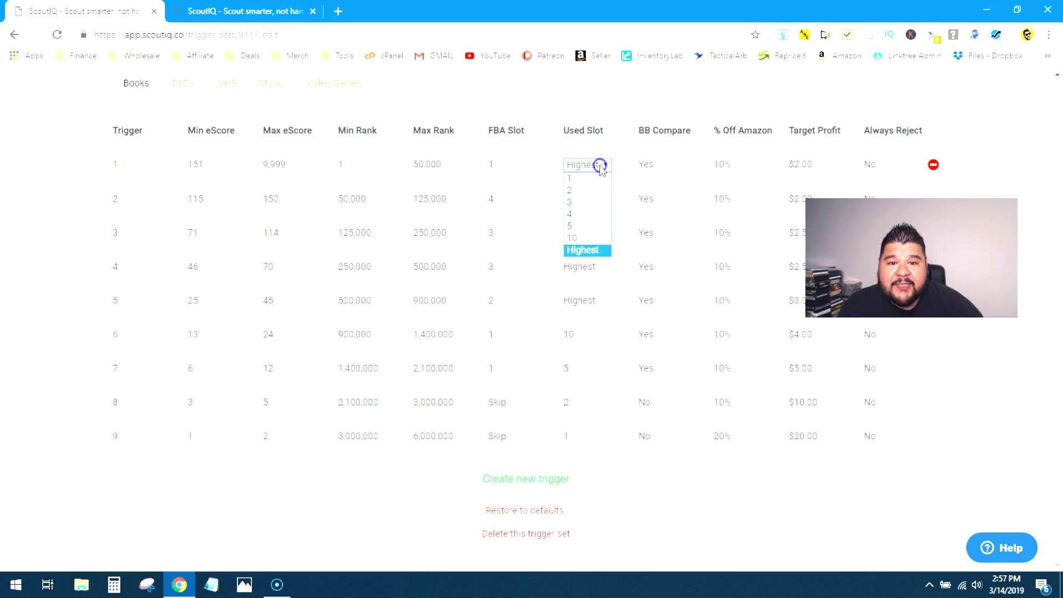
{"action": "left_click", "coordinate": [579, 238]}
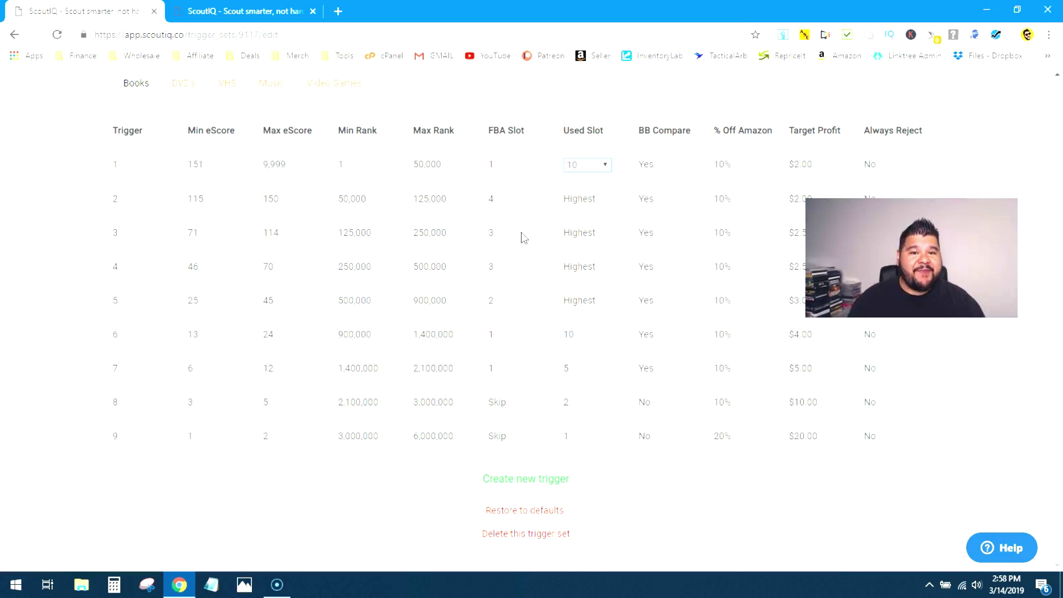
- Finish trigger 1's Used Slot edit and look over the DVD's and Music triggers
{"action": "left_click", "coordinate": [523, 237]}
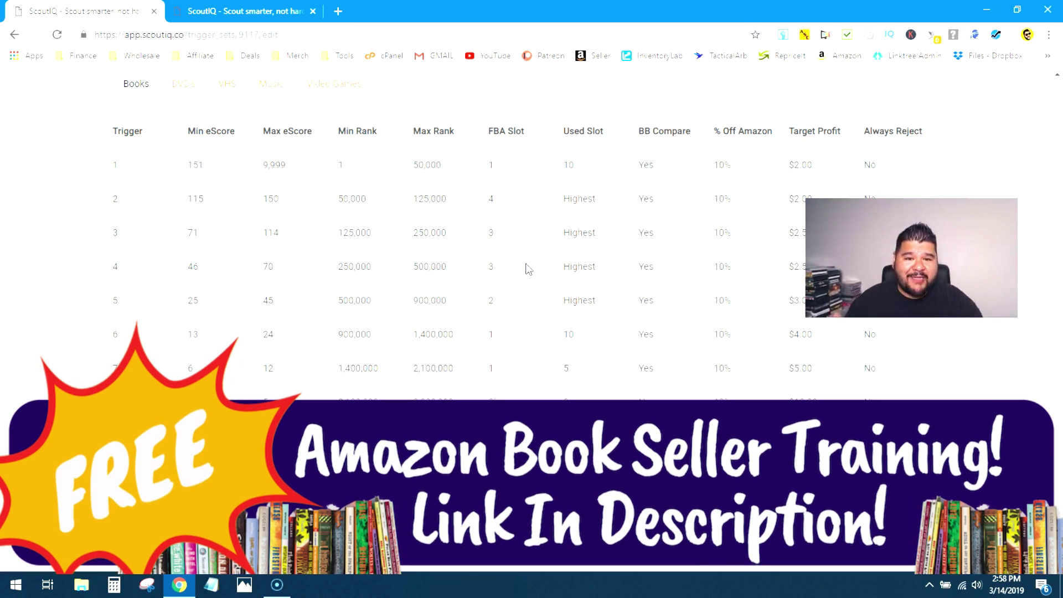
{"action": "scroll", "coordinate": [529, 270], "scroll_direction": "up", "scroll_amount": 2}
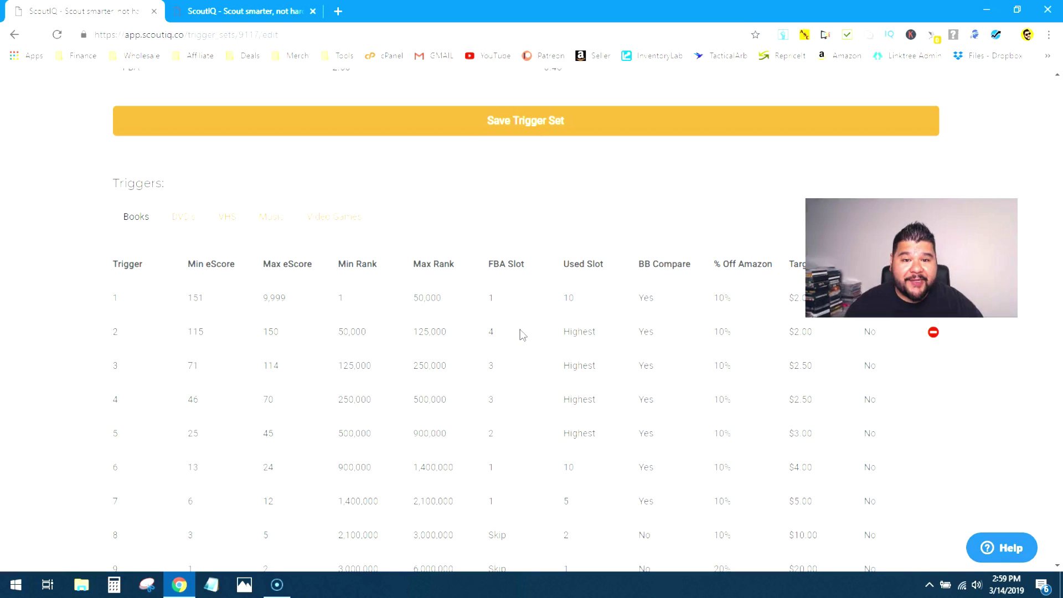
{"action": "left_click", "coordinate": [191, 223]}
{"action": "scroll", "coordinate": [372, 368], "scroll_direction": "up", "scroll_amount": 1}
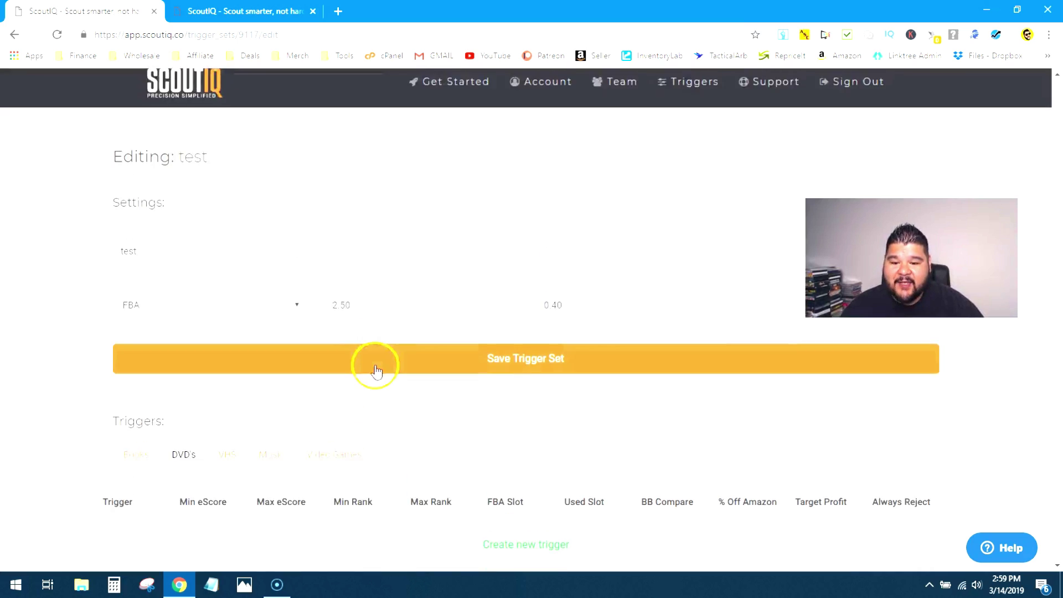
{"action": "scroll", "coordinate": [294, 383], "scroll_direction": "down", "scroll_amount": 1}
{"action": "left_click", "coordinate": [278, 389]}
- Show the Video Games trigger category
{"action": "left_click", "coordinate": [338, 388]}
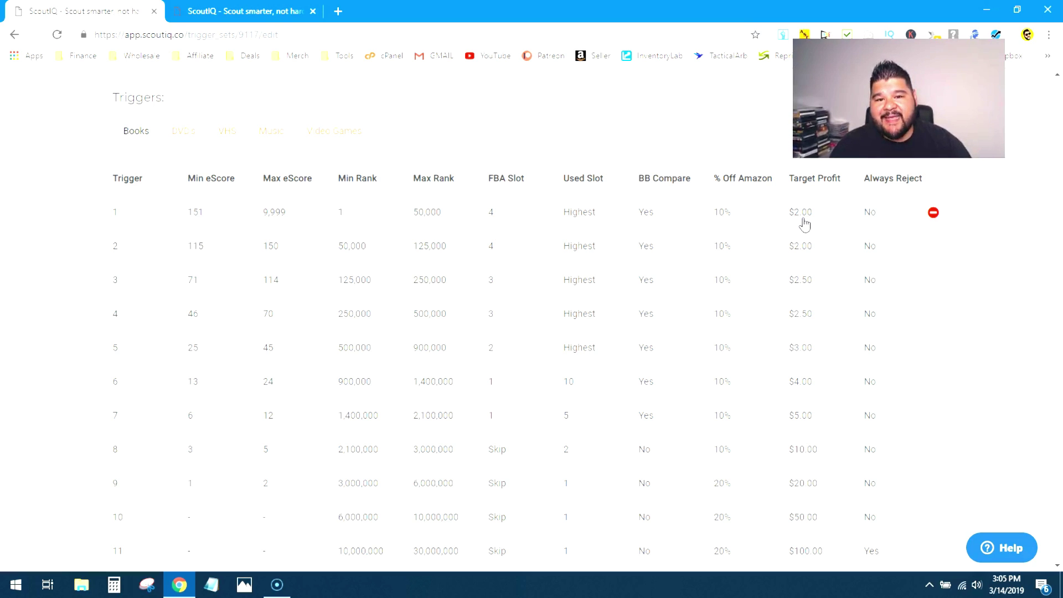
{"action": "scroll", "coordinate": [805, 225], "scroll_direction": "down", "scroll_amount": 3}
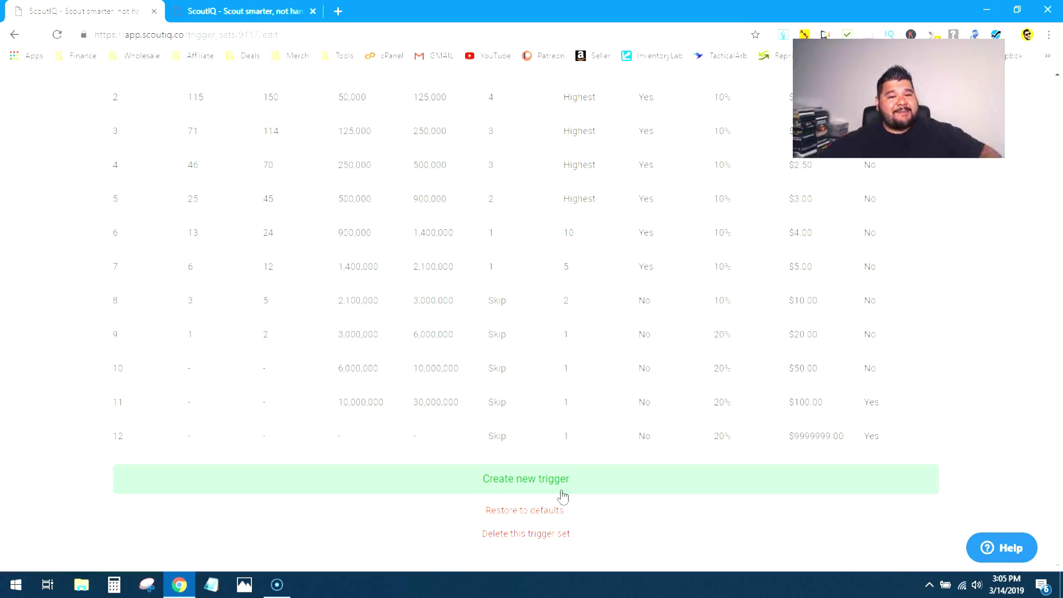